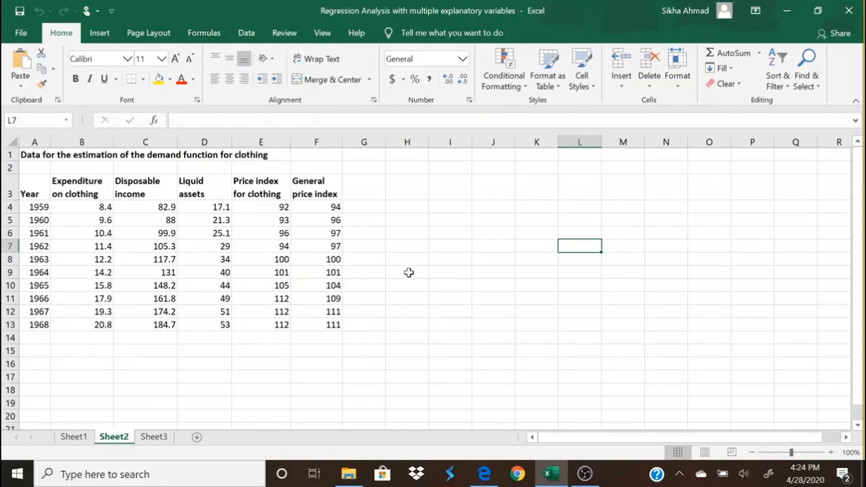
- Start the Regression tool from the data analysis tools and move its dialog clear of the clothing data
{"action": "left_click", "coordinate": [247, 34]}
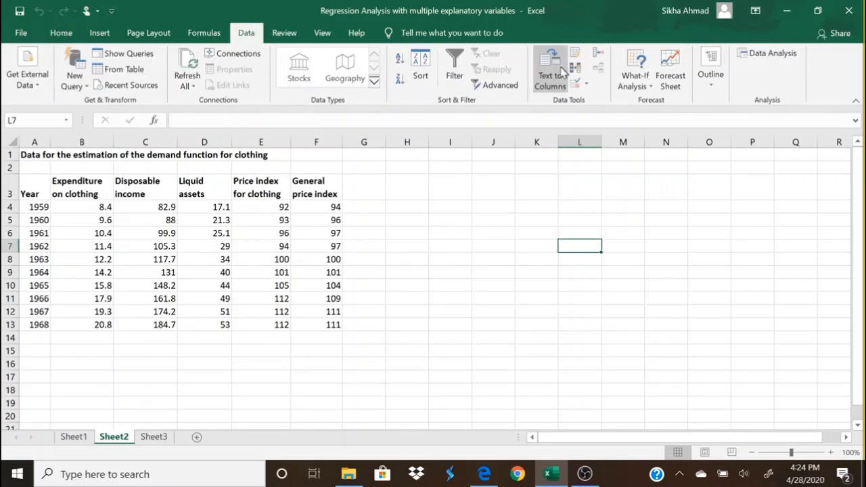
{"action": "left_click", "coordinate": [785, 54]}
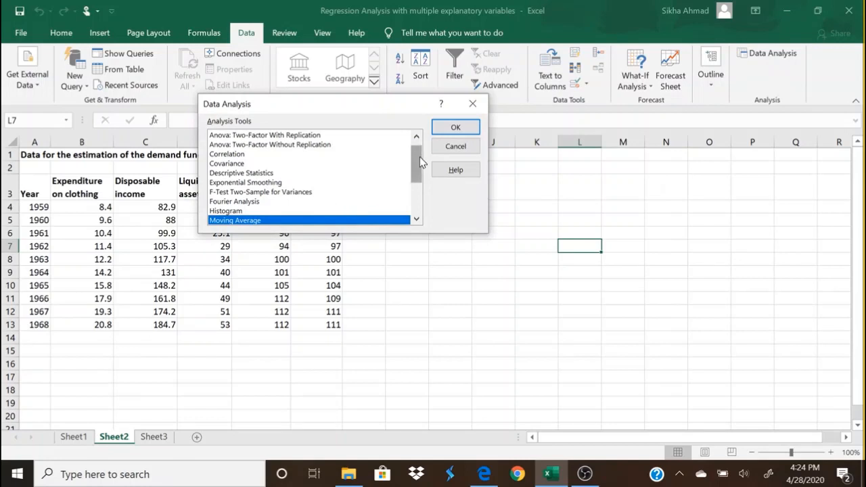
{"action": "left_click_drag", "start_coordinate": [420, 162], "coordinate": [420, 196]}
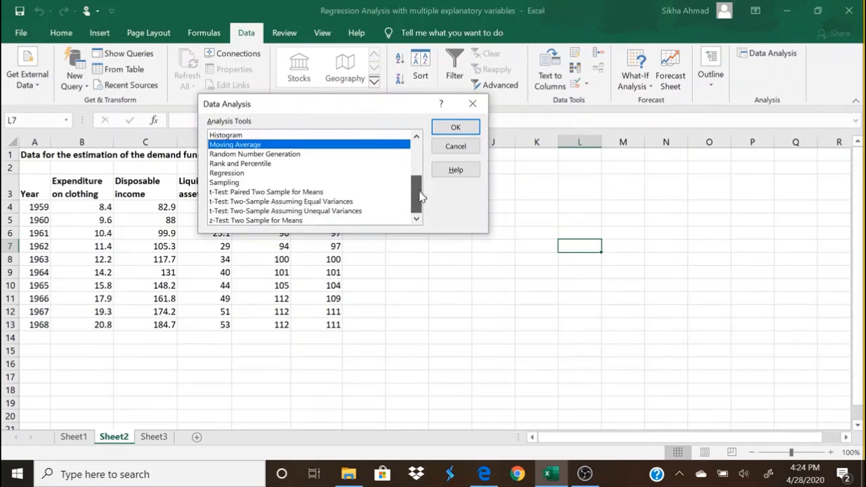
{"action": "left_click", "coordinate": [227, 173]}
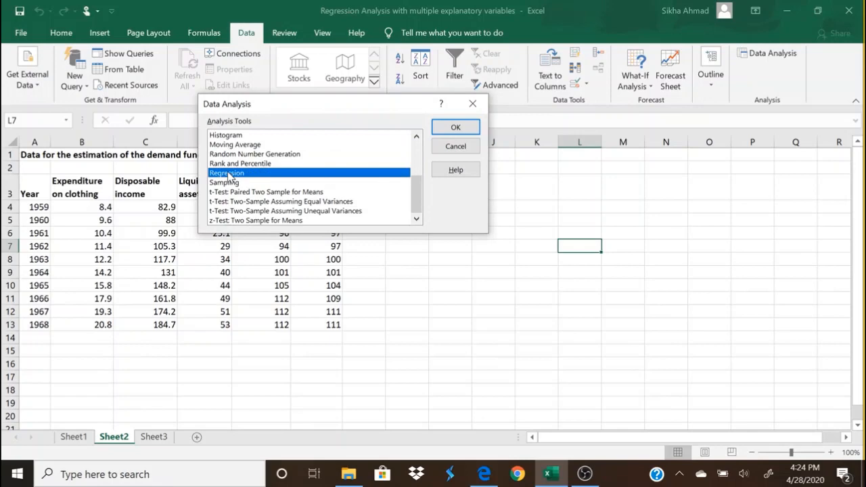
{"action": "left_click", "coordinate": [457, 126]}
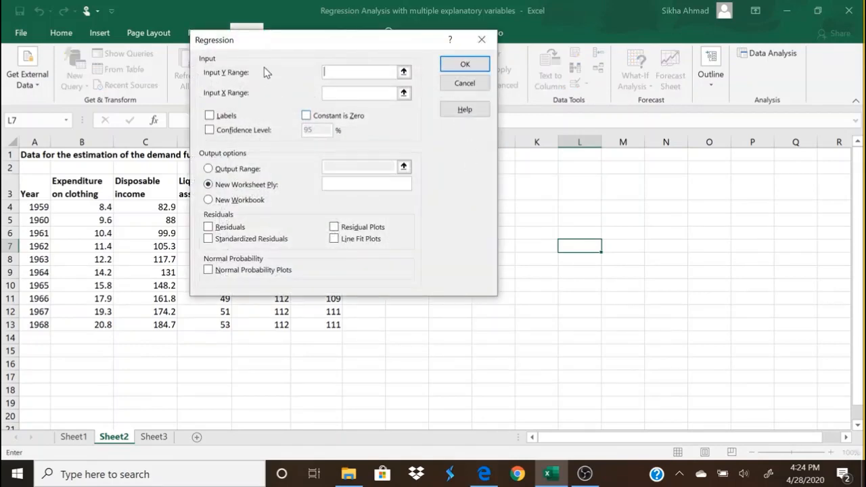
{"action": "left_click_drag", "start_coordinate": [301, 40], "coordinate": [510, 58]}
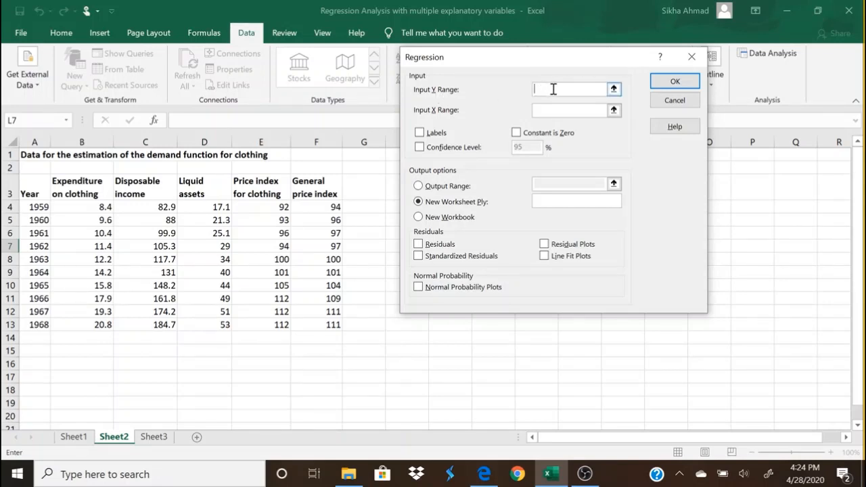
- Set the regression's Y range to $B$4:$B$13 and its X range to $C$4:$F$13
{"action": "left_click", "coordinate": [614, 90]}
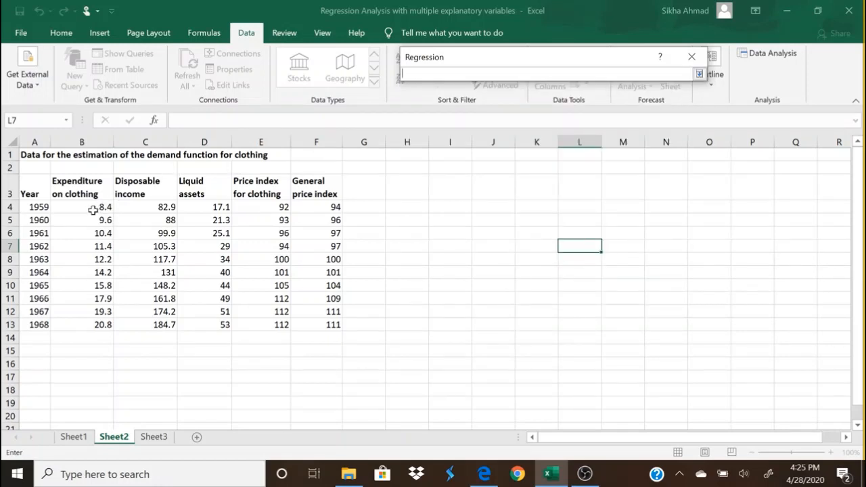
{"action": "left_click_drag", "start_coordinate": [93, 211], "coordinate": [103, 328]}
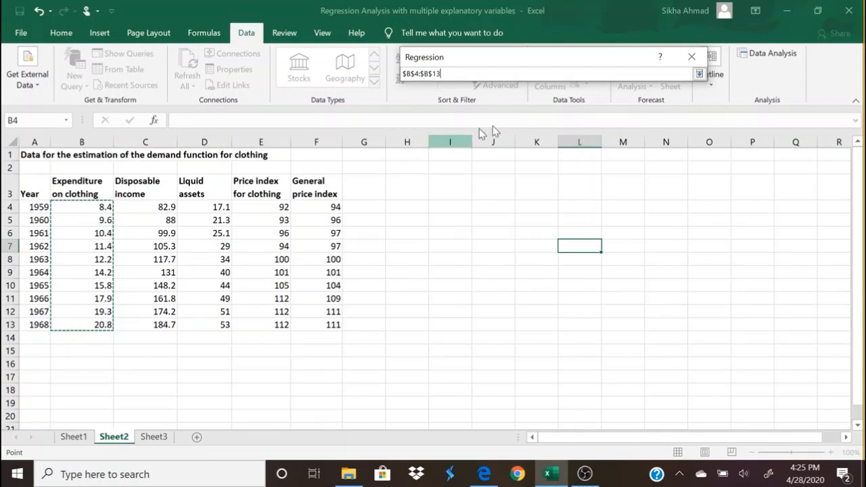
{"action": "left_click", "coordinate": [699, 75]}
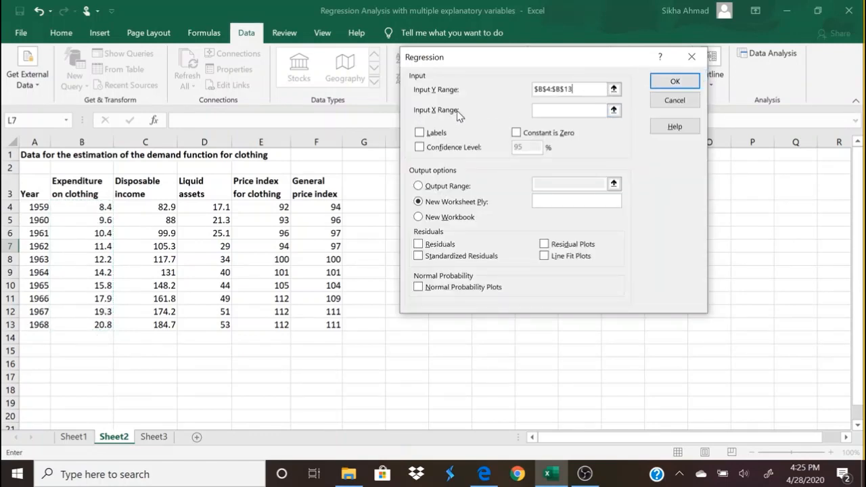
{"action": "left_click", "coordinate": [614, 110]}
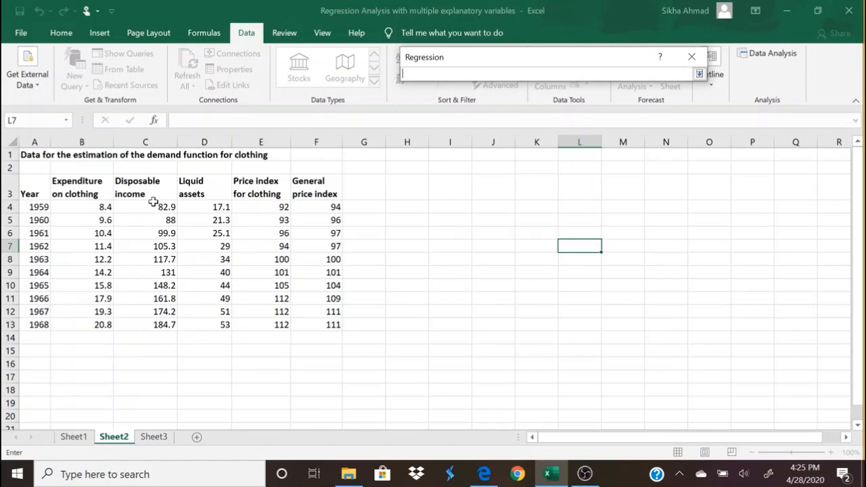
{"action": "left_click_drag", "start_coordinate": [154, 207], "coordinate": [320, 322]}
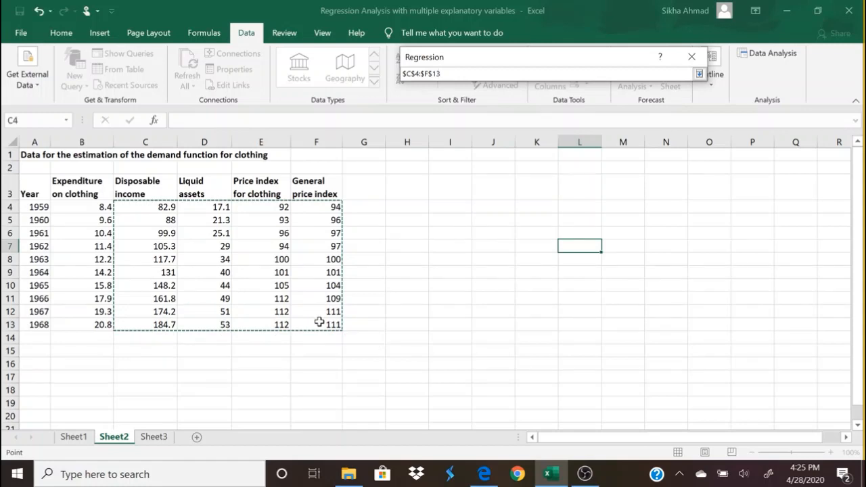
{"action": "left_click", "coordinate": [699, 73]}
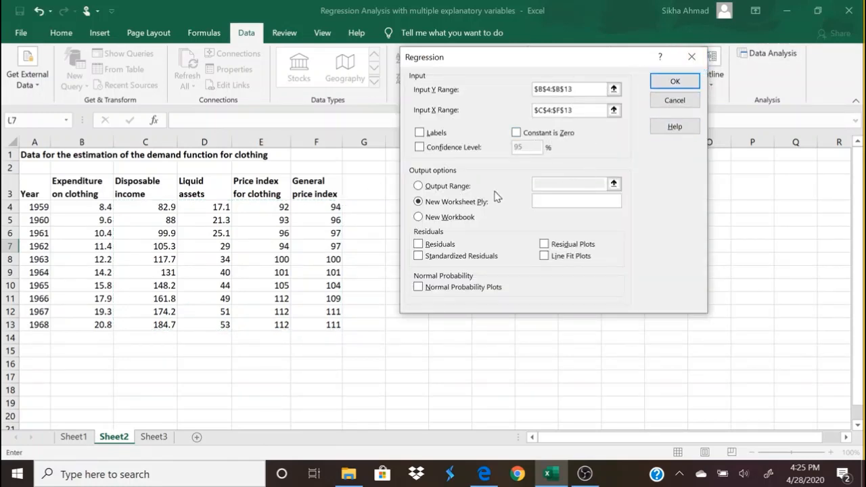
- Send the regression results to the output range $I$4:$M$7 on the current sheet
{"action": "left_click", "coordinate": [419, 187]}
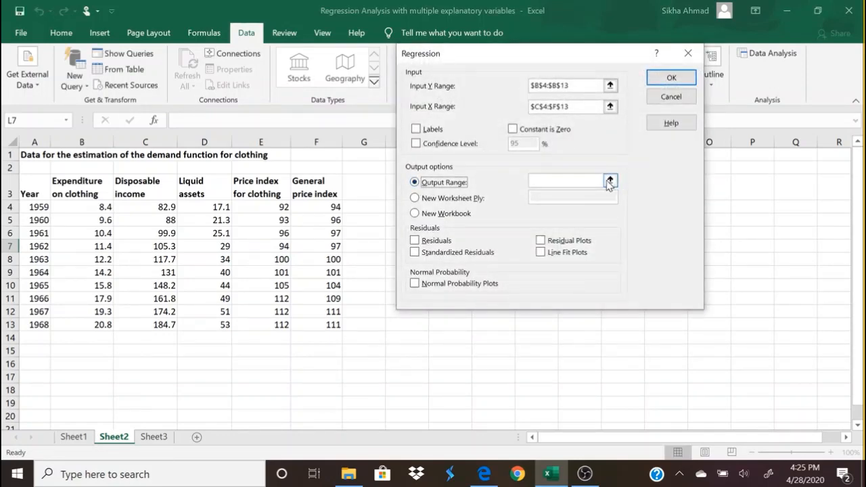
{"action": "left_click", "coordinate": [609, 179]}
{"action": "mouse_move", "coordinate": [464, 201]}
{"action": "left_mouse_down"}
{"action": "mouse_move", "coordinate": [600, 220]}
{"action": "mouse_move", "coordinate": [604, 246]}
{"action": "left_mouse_up"}
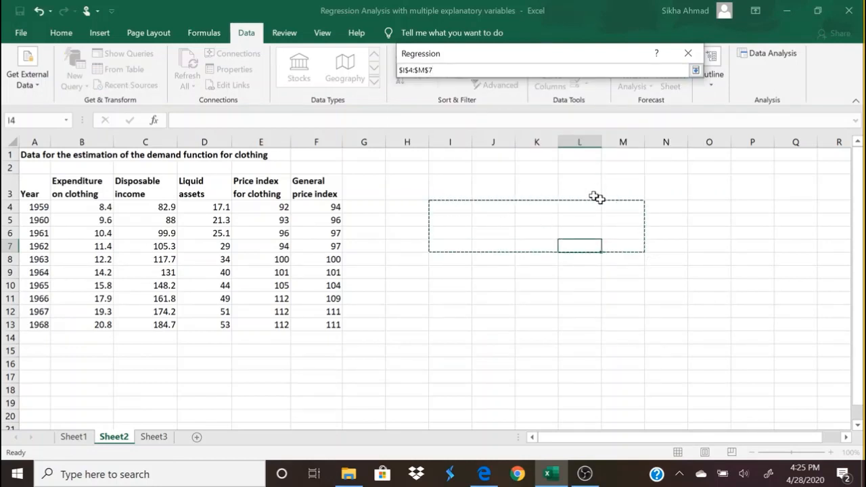
{"action": "left_click", "coordinate": [696, 70]}
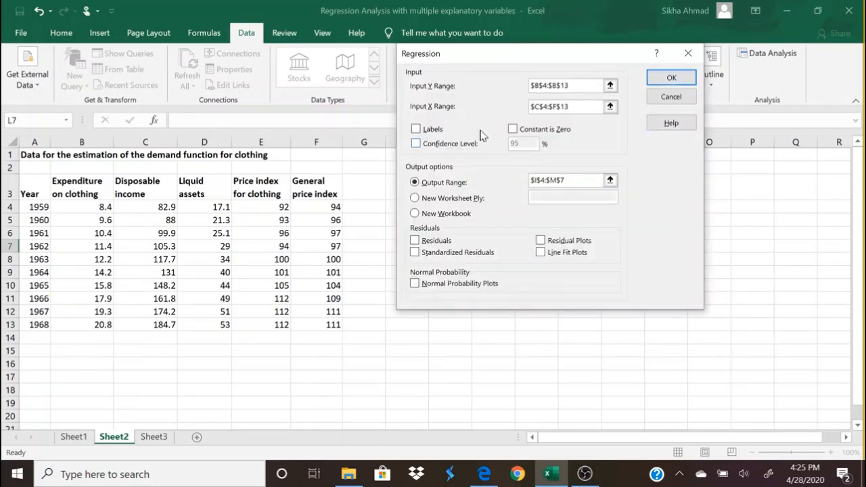
- Include the 95% confidence level, residuals and standardized residuals in the output, and run the regression
{"action": "left_click", "coordinate": [420, 145]}
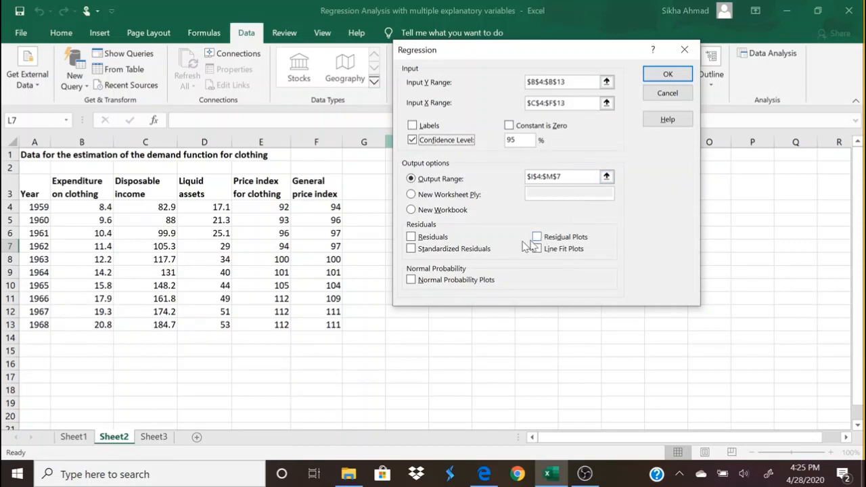
{"action": "left_click", "coordinate": [412, 239]}
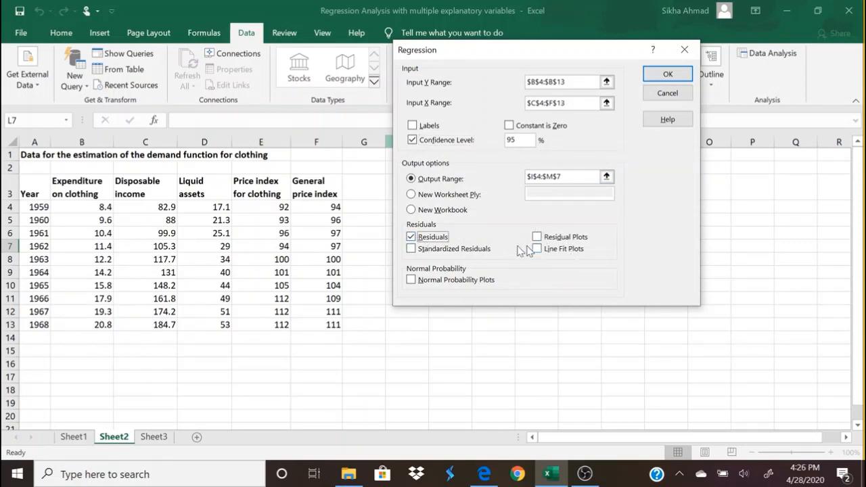
{"action": "left_click", "coordinate": [411, 250]}
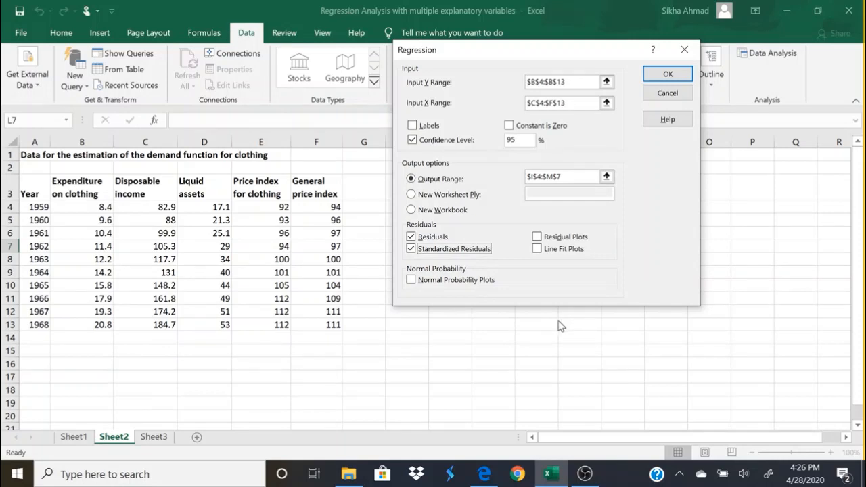
{"action": "left_click", "coordinate": [680, 75]}
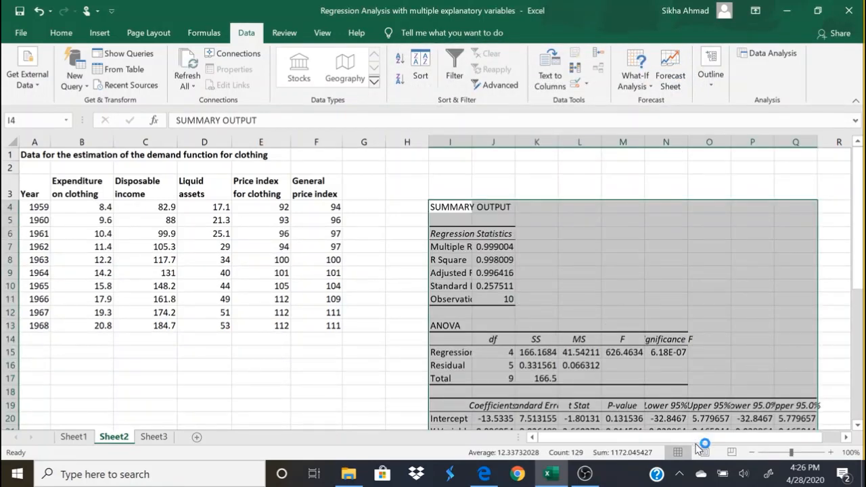
- Examine the regression output and match its X variables to the disposable income, liquid assets, clothing price index and general price index columns
{"action": "left_click_drag", "start_coordinate": [705, 439], "coordinate": [750, 441]}
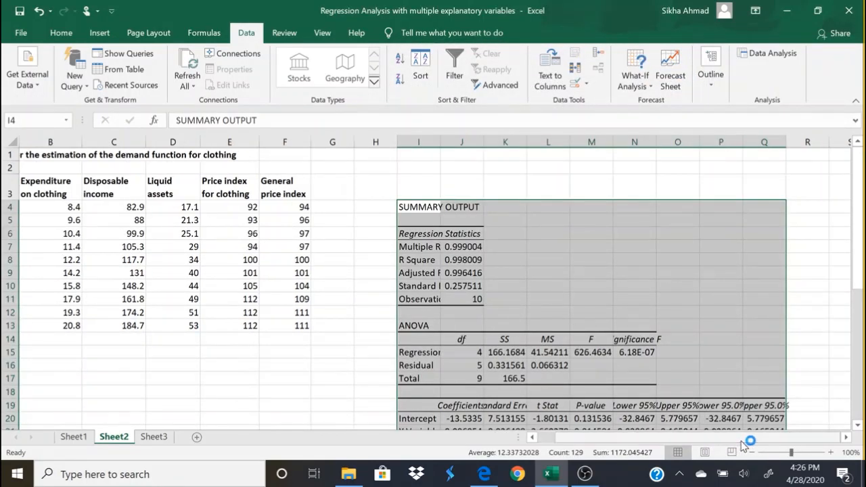
{"action": "mouse_move", "coordinate": [862, 275]}
{"action": "left_mouse_down"}
{"action": "mouse_move", "coordinate": [862, 303]}
{"action": "mouse_move", "coordinate": [863, 284]}
{"action": "left_mouse_up"}
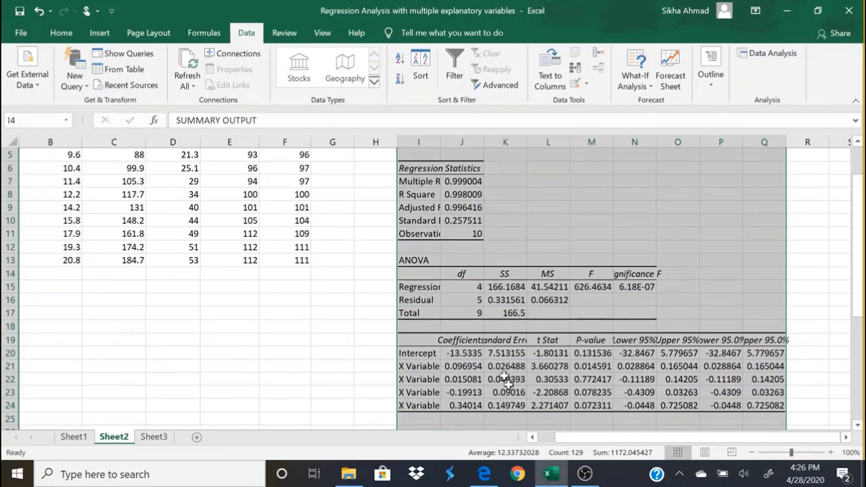
{"action": "left_click", "coordinate": [420, 353]}
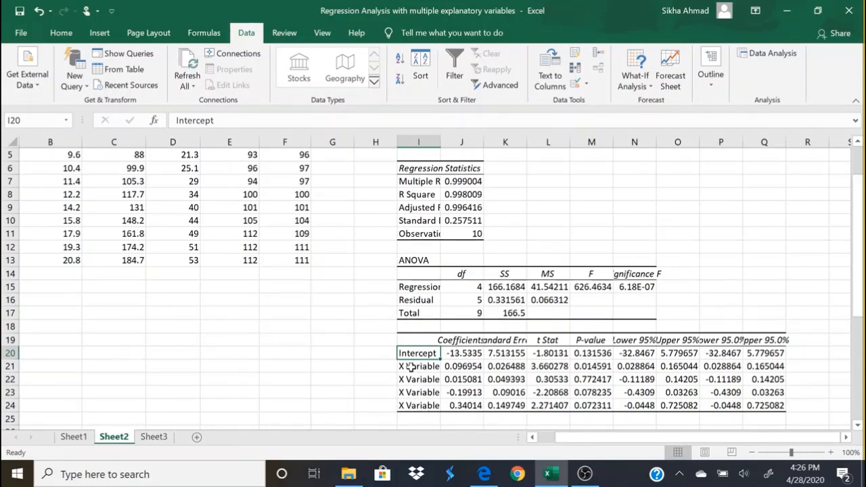
{"action": "scroll", "coordinate": [153, 248], "scroll_direction": "up", "scroll_amount": 2}
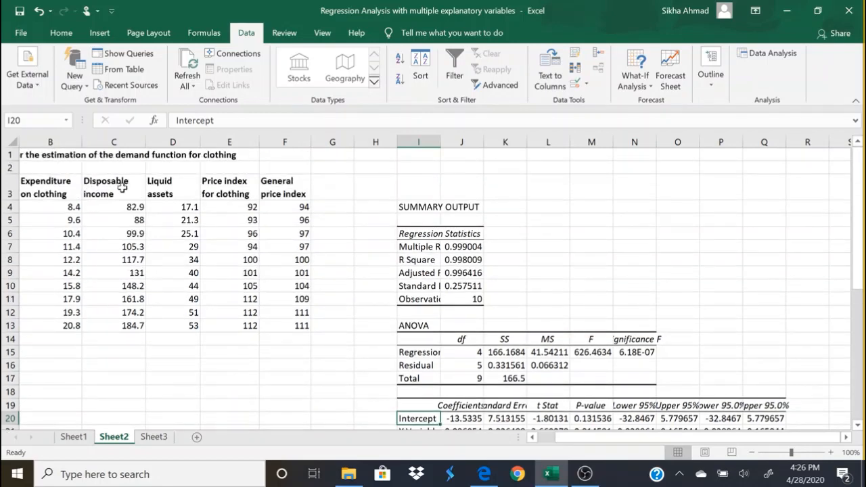
{"action": "scroll", "coordinate": [453, 361], "scroll_direction": "down", "scroll_amount": 1}
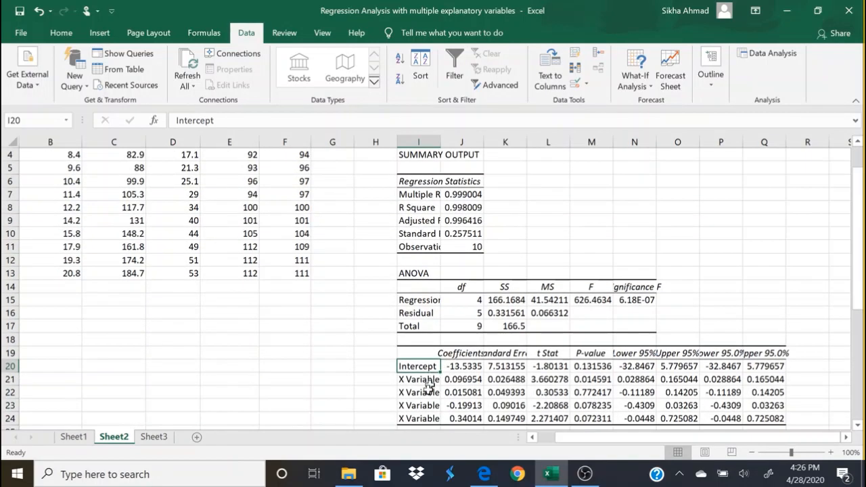
{"action": "scroll", "coordinate": [155, 207], "scroll_direction": "up", "scroll_amount": 2}
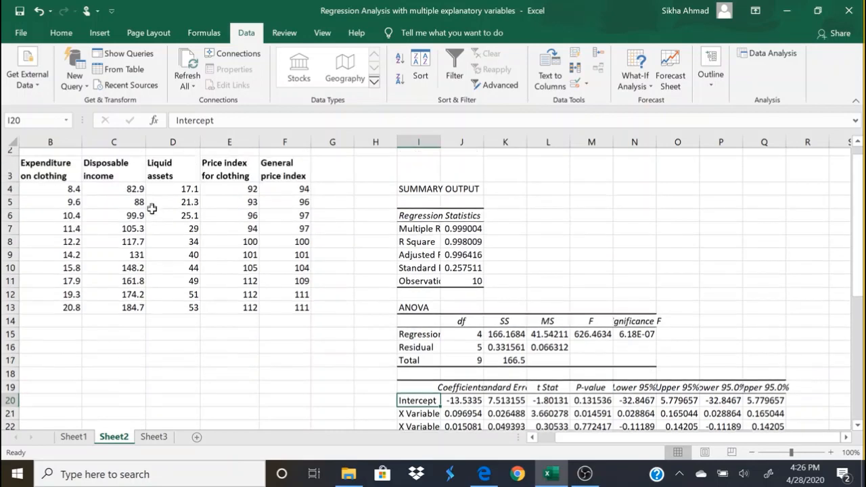
{"action": "left_click", "coordinate": [121, 194]}
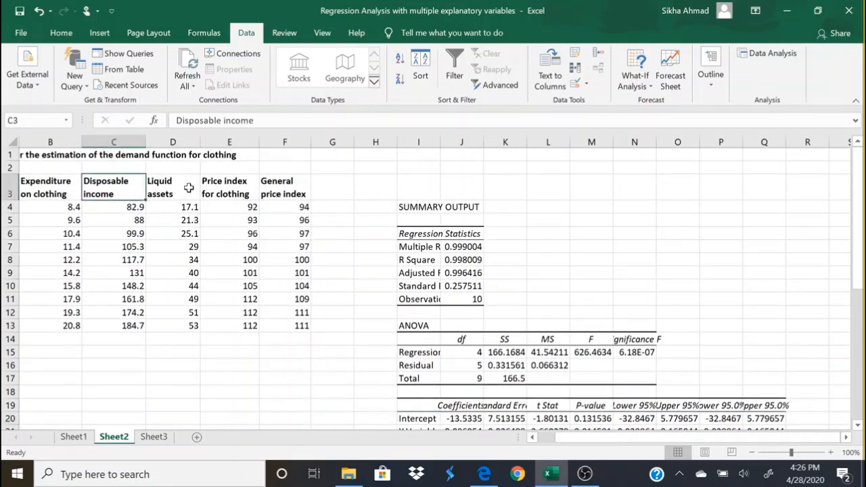
{"action": "left_click", "coordinate": [189, 188]}
{"action": "left_click", "coordinate": [237, 185]}
{"action": "left_click", "coordinate": [304, 189]}
{"action": "scroll", "coordinate": [434, 386], "scroll_direction": "down", "scroll_amount": 2}
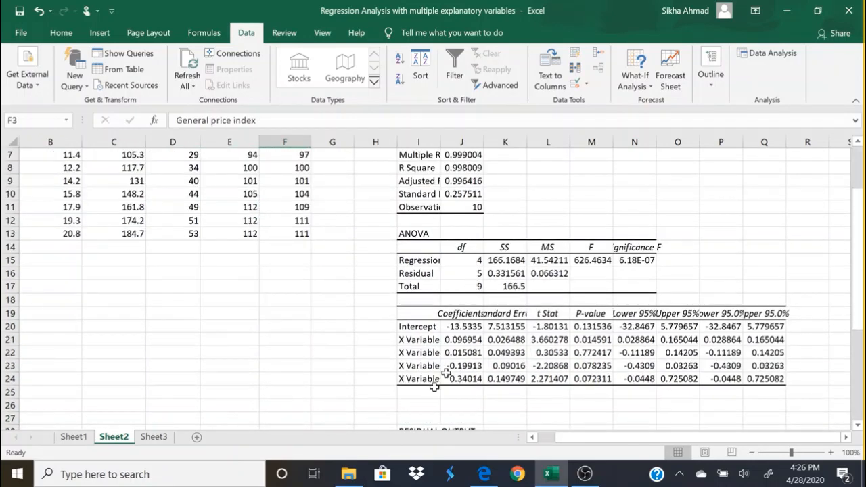
- Examine the intercept and the coefficients of X Variables 1 to 4 against the source data columns
{"action": "left_click", "coordinate": [420, 341]}
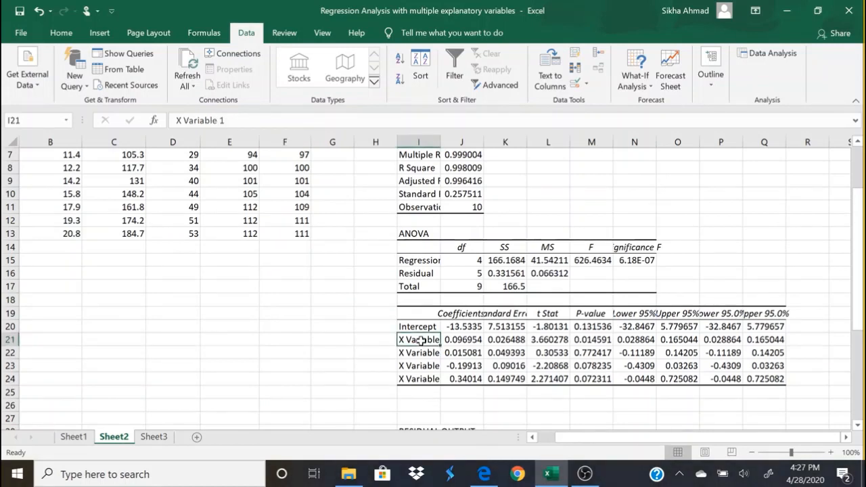
{"action": "left_click", "coordinate": [423, 326]}
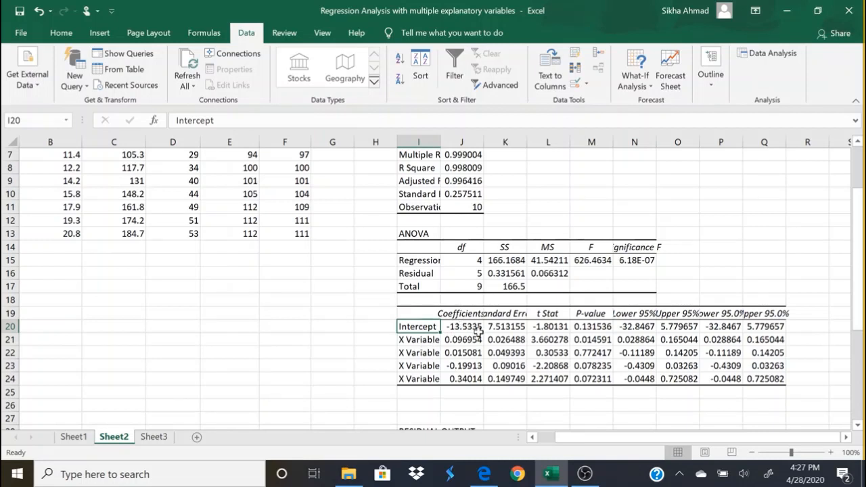
{"action": "left_click", "coordinate": [423, 353]}
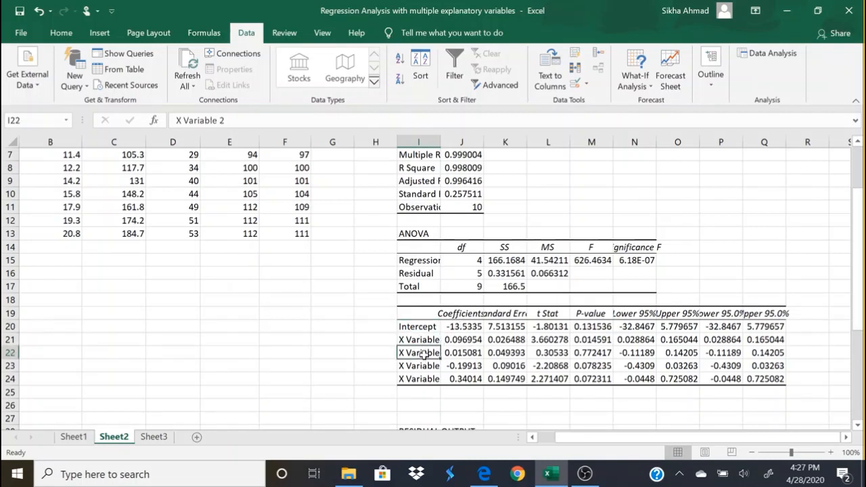
{"action": "left_click", "coordinate": [431, 365]}
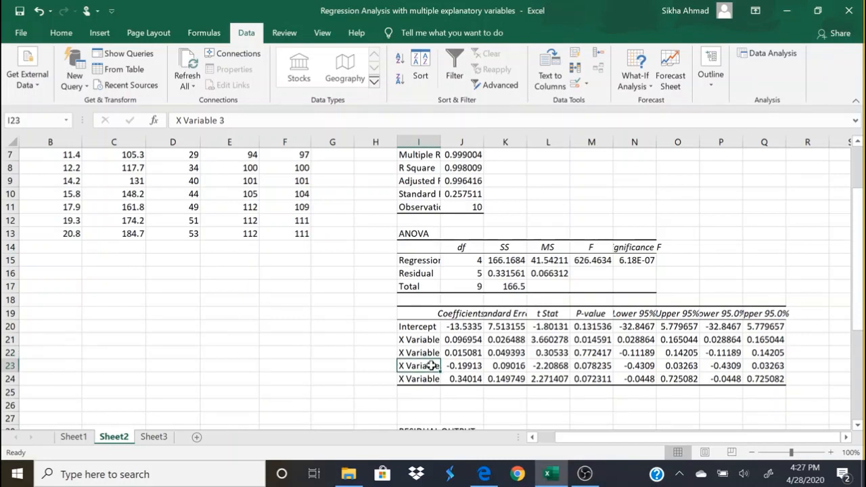
{"action": "left_click", "coordinate": [431, 380]}
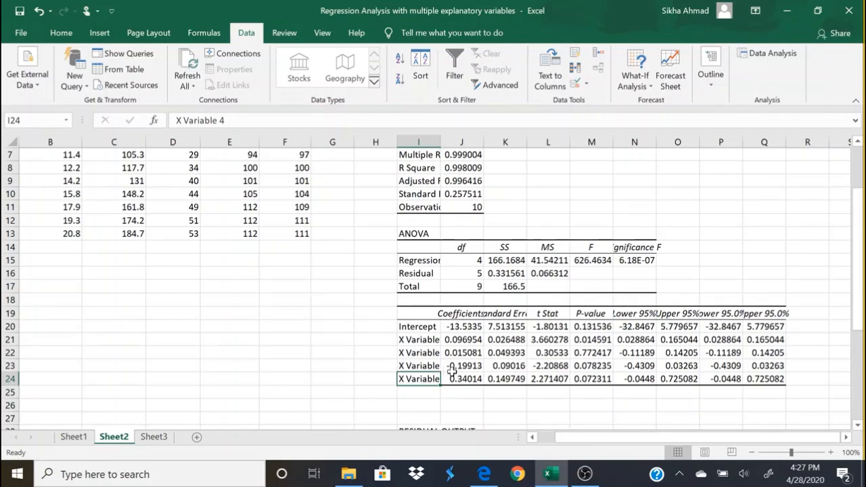
{"action": "scroll", "coordinate": [230, 271], "scroll_direction": "up", "scroll_amount": 1}
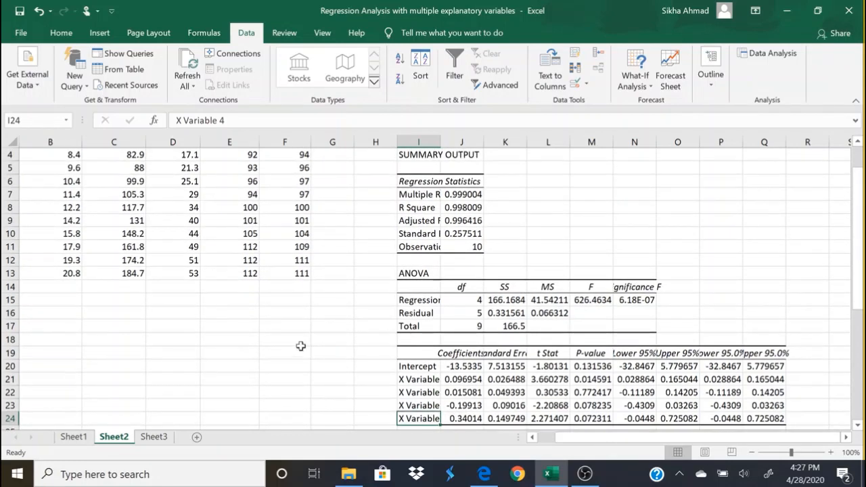
{"action": "scroll", "coordinate": [247, 299], "scroll_direction": "up", "scroll_amount": 1}
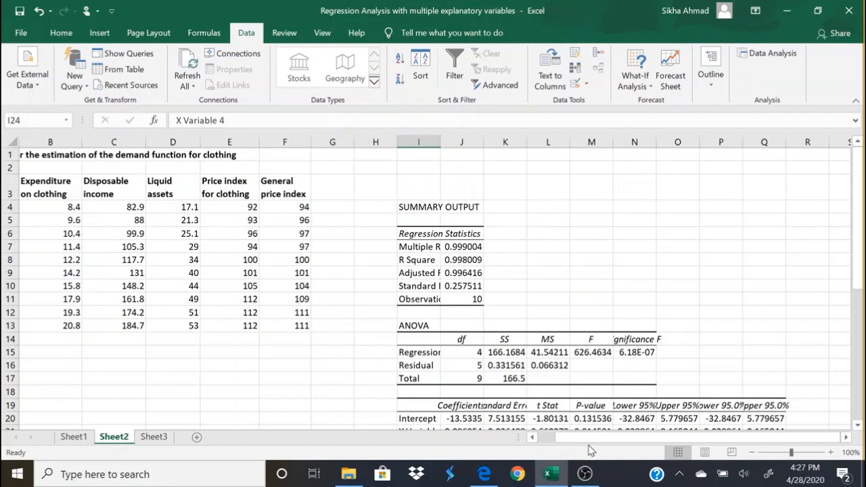
{"action": "left_click_drag", "start_coordinate": [592, 447], "coordinate": [569, 443]}
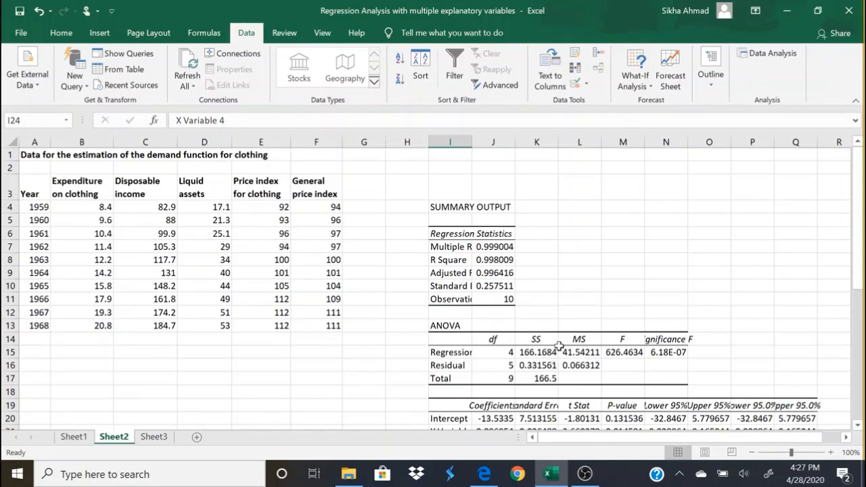
{"action": "scroll", "coordinate": [536, 335], "scroll_direction": "down", "scroll_amount": 1}
{"action": "left_click", "coordinate": [497, 406]}
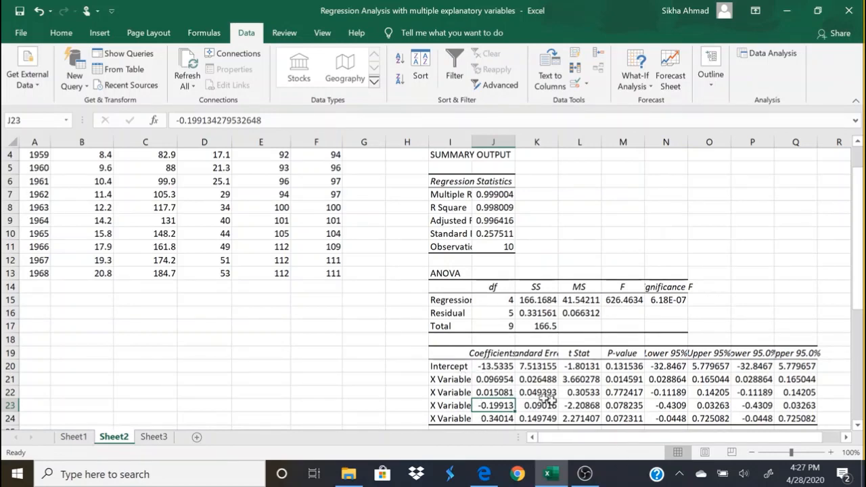
{"action": "left_click", "coordinate": [497, 418]}
{"action": "scroll", "coordinate": [373, 197], "scroll_direction": "up", "scroll_amount": 1}
{"action": "scroll", "coordinate": [541, 293], "scroll_direction": "down", "scroll_amount": 1}
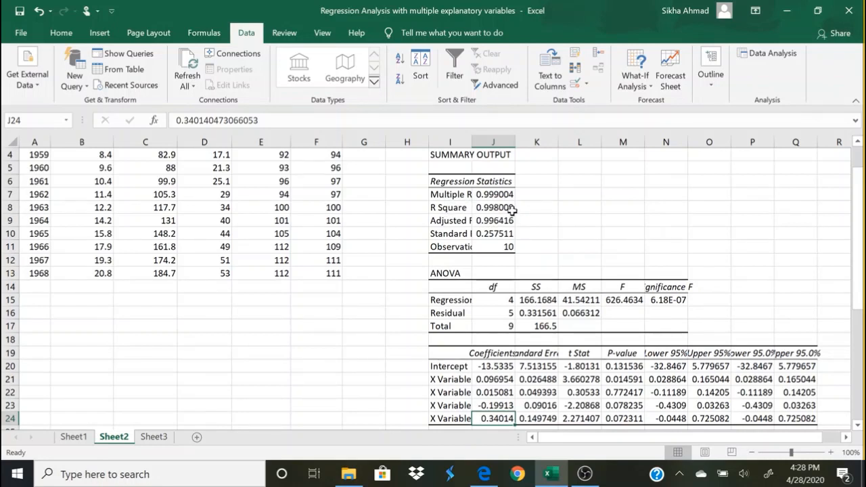
- Fit column I's width to the summary output labels and examine the Adjusted R Square
{"action": "double_click", "coordinate": [471, 141]}
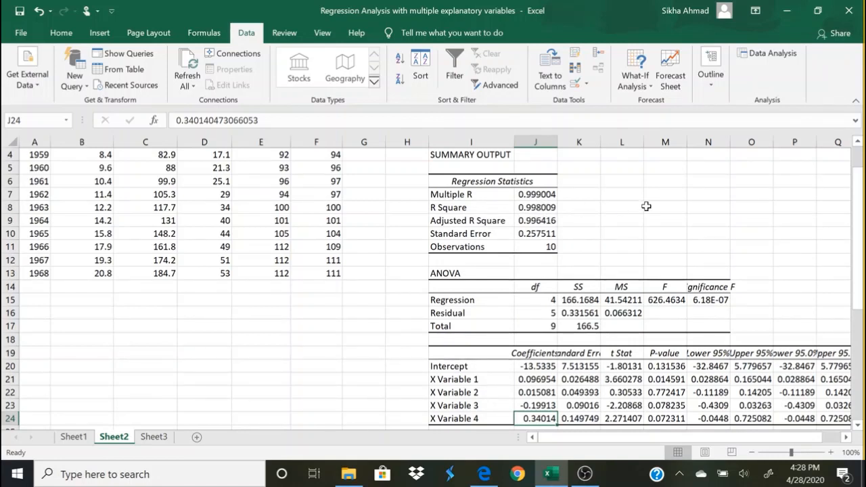
{"action": "left_click", "coordinate": [481, 222]}
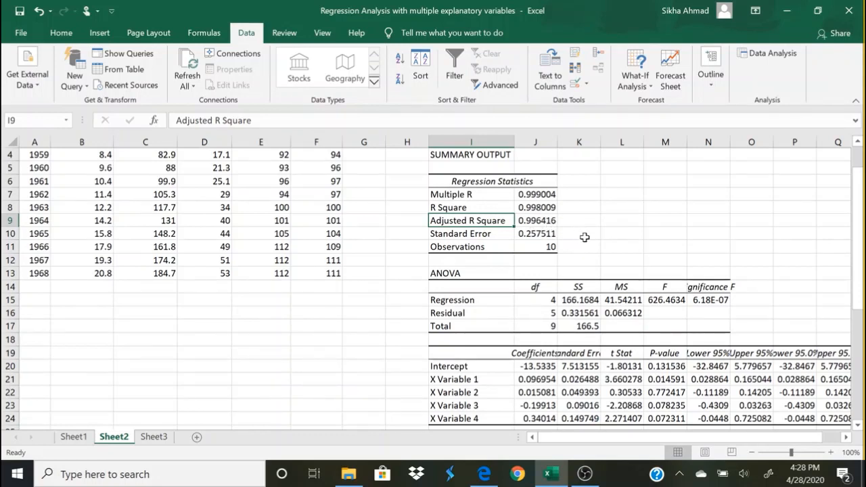
{"action": "left_click_drag", "start_coordinate": [860, 290], "coordinate": [858, 228]}
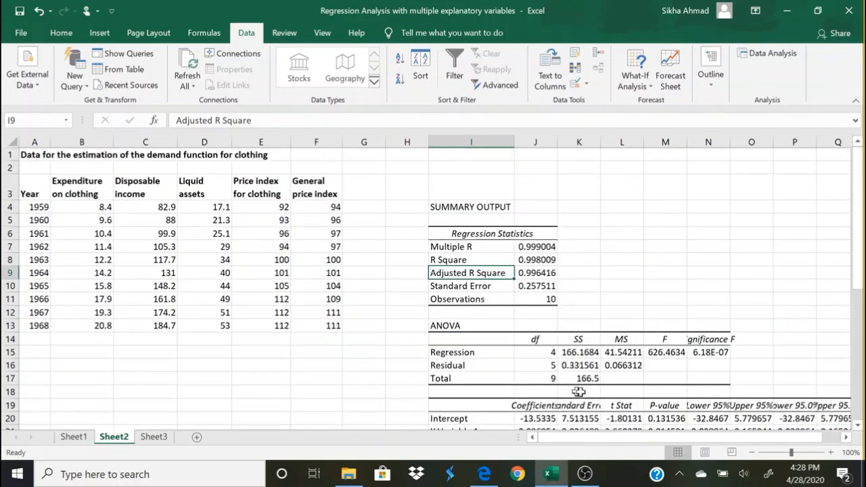